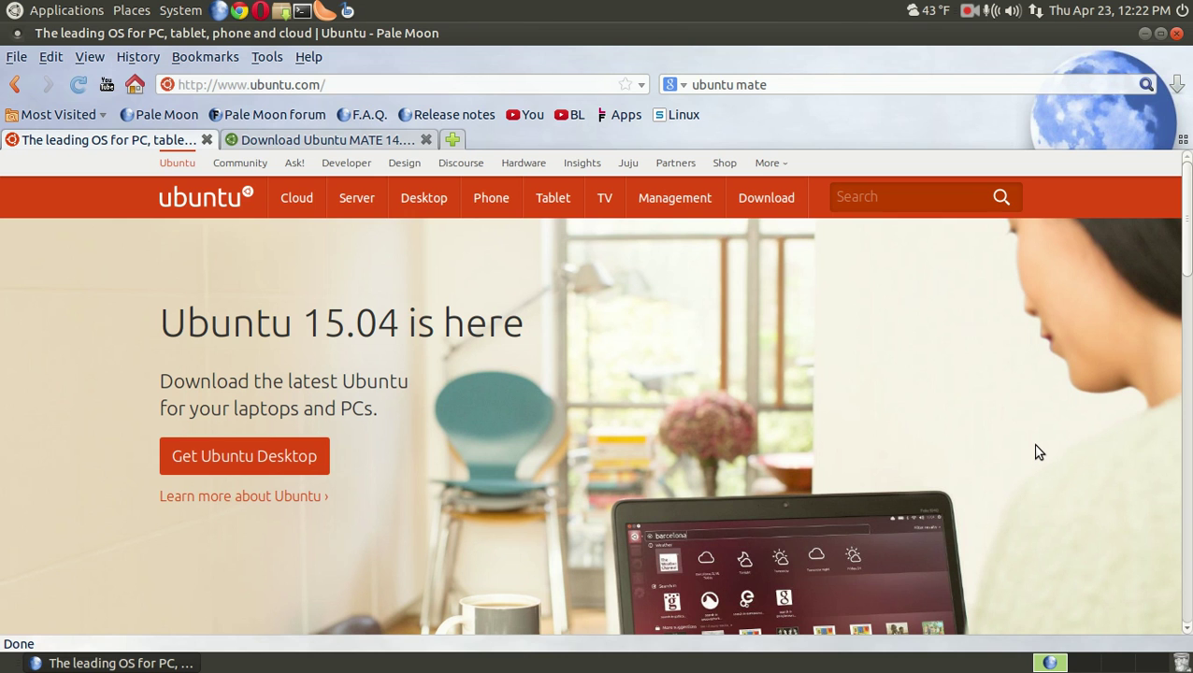
- Switch to the 'Download Ubuntu MATE 14.10' tab and scroll through the page
click(380, 139)
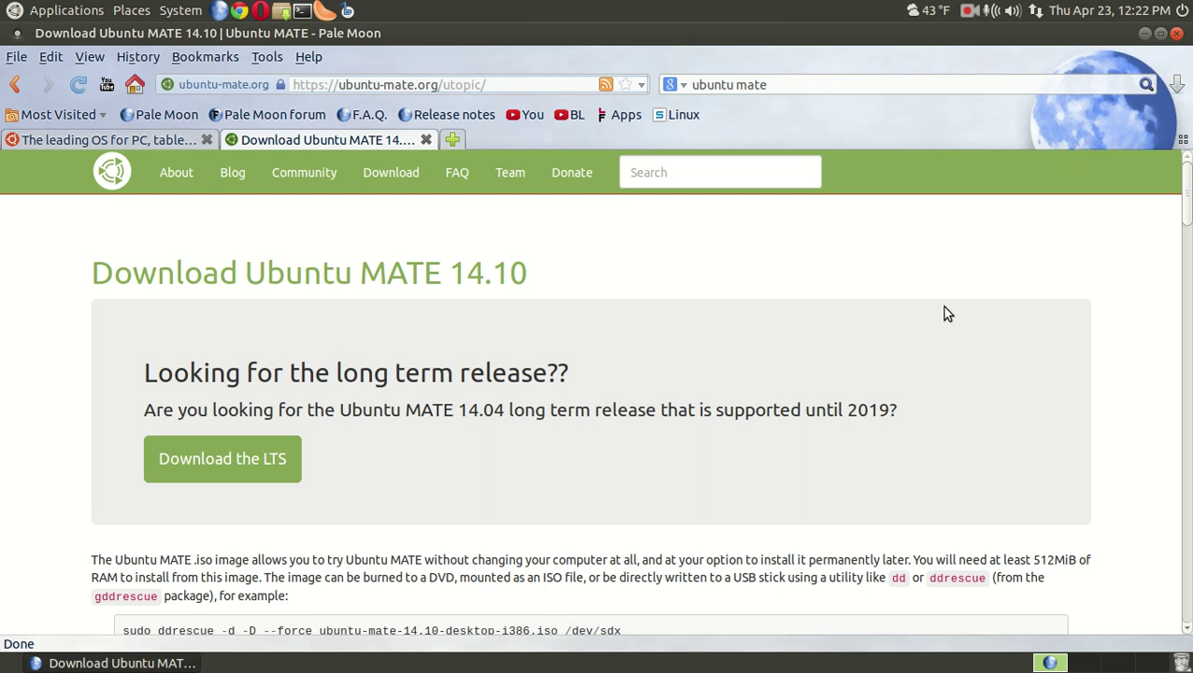
scroll(942, 306, down, 3)
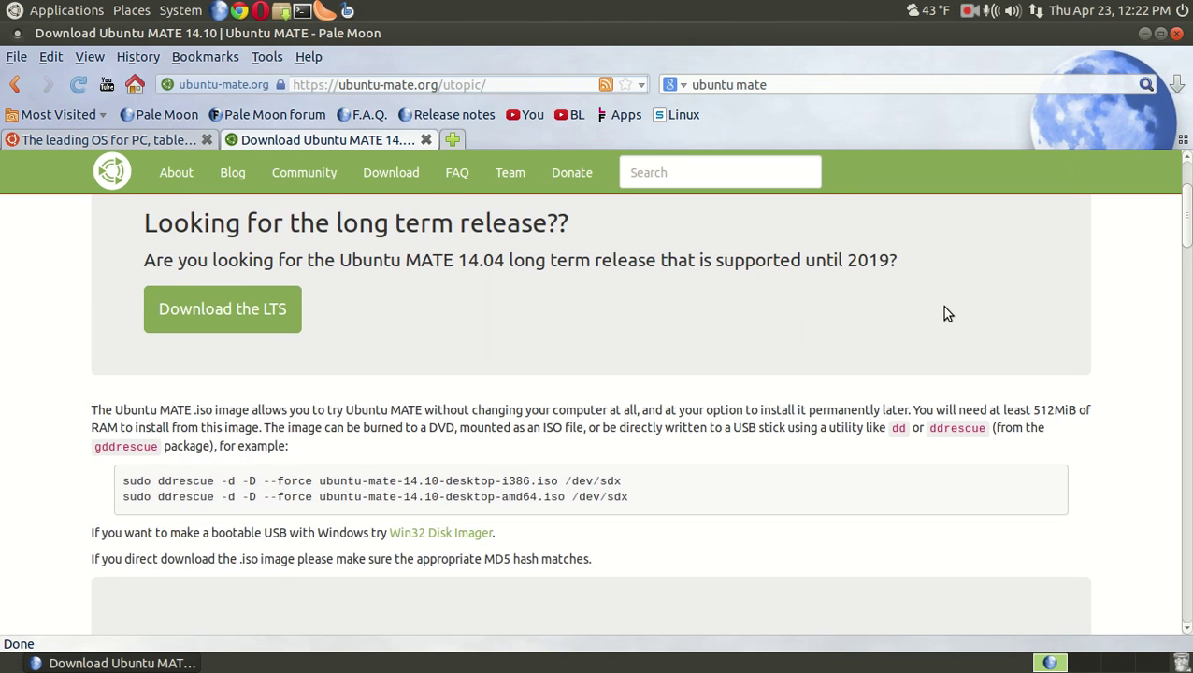
scroll(941, 306, up, 3)
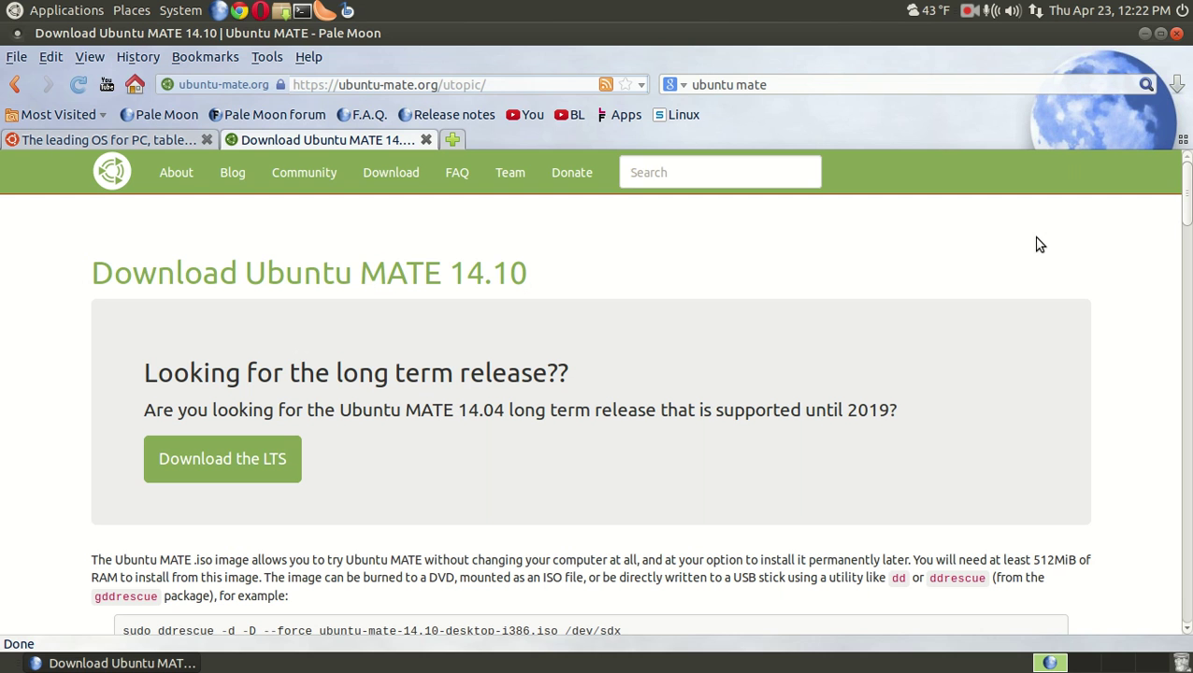
- Restore Pale Moon to a smaller window, dragging it down and back up mid-screen
click(1159, 36)
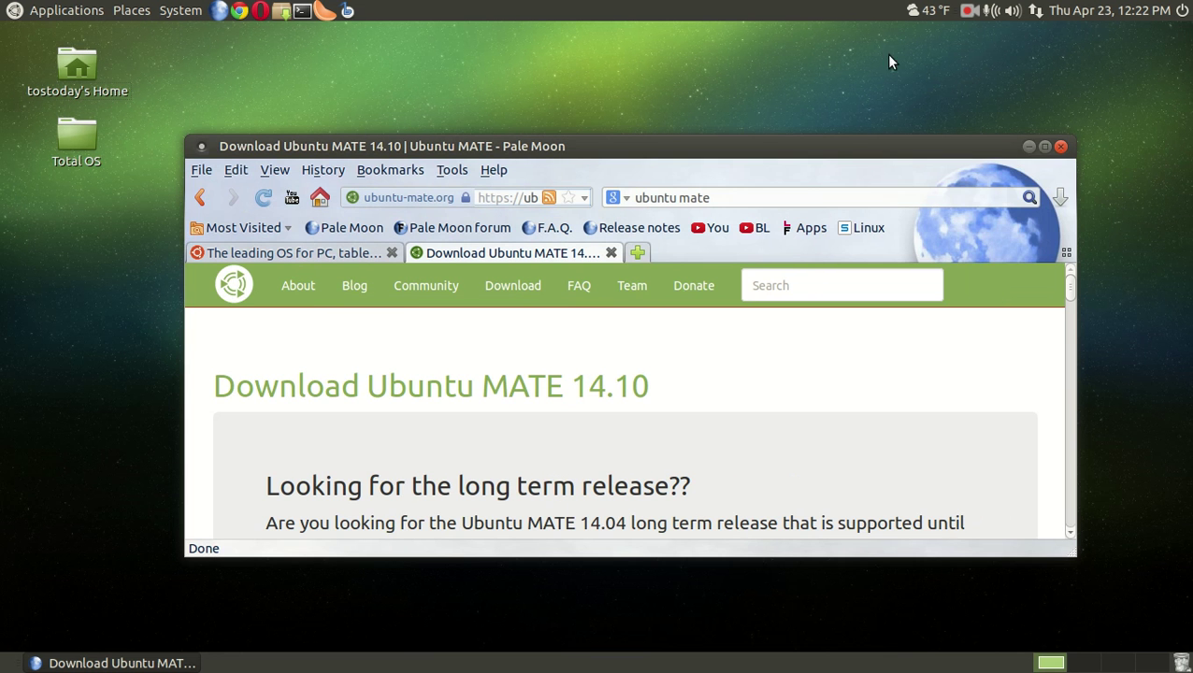
drag(863, 149, 863, 469)
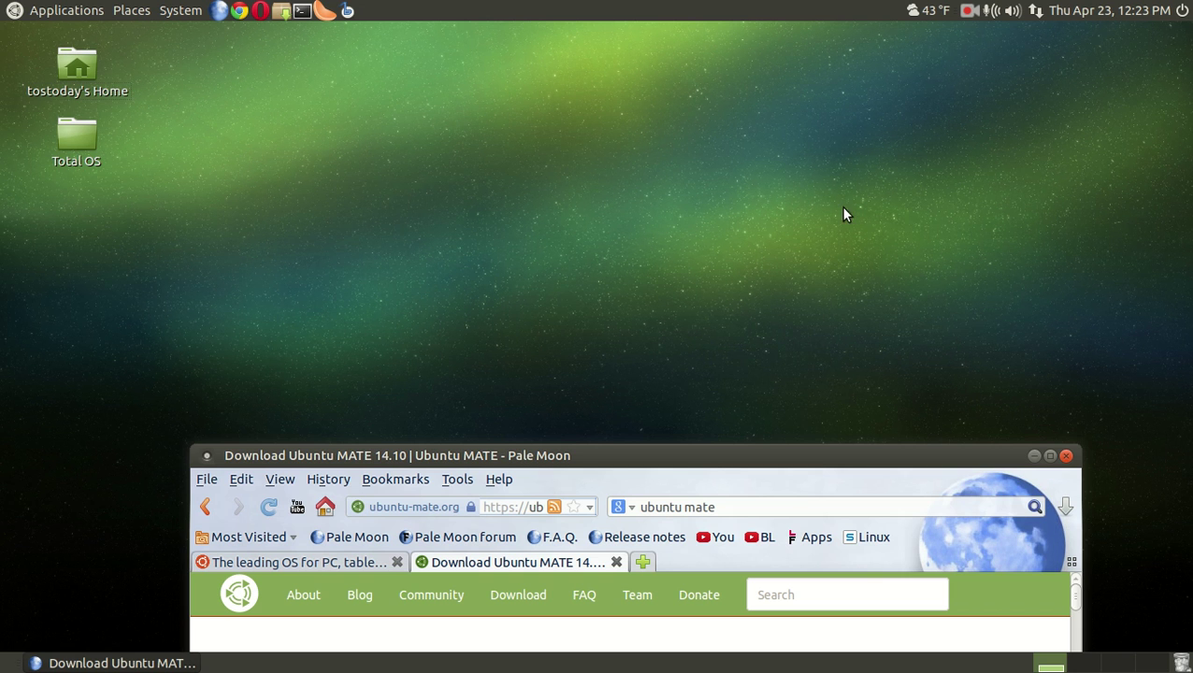
drag(813, 457, 819, 214)
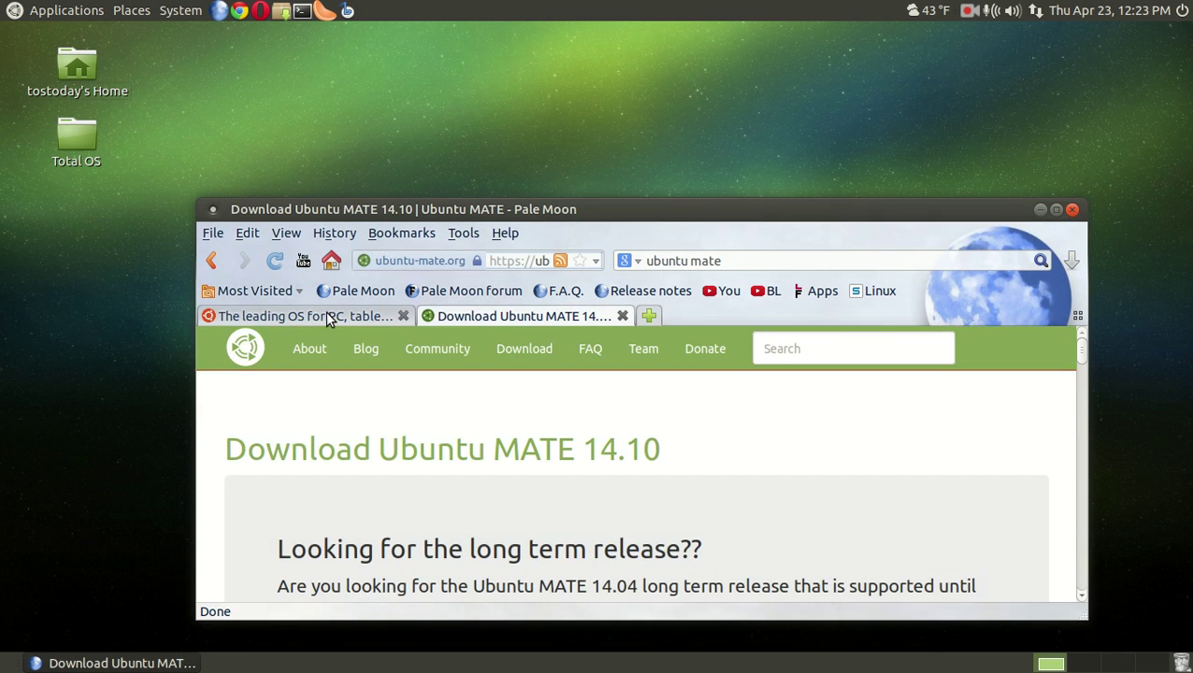
- Visit the Ubuntu 15.04 tab, then return to the Ubuntu MATE 14.10 download tab
click(318, 321)
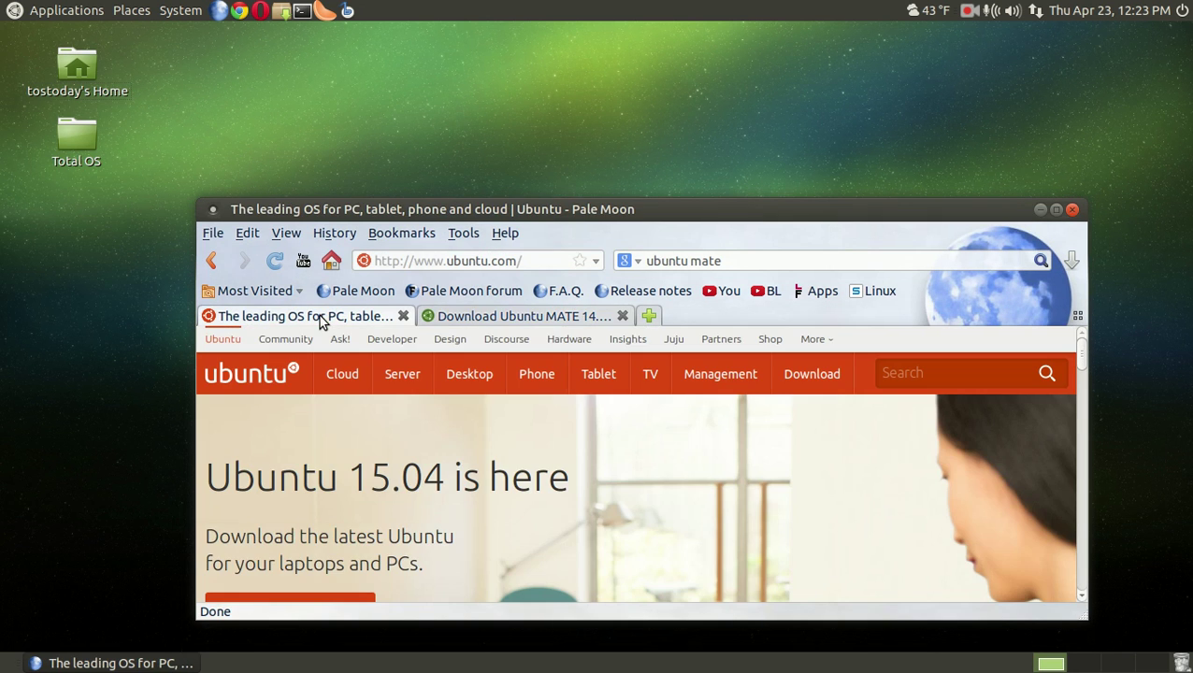
click(554, 318)
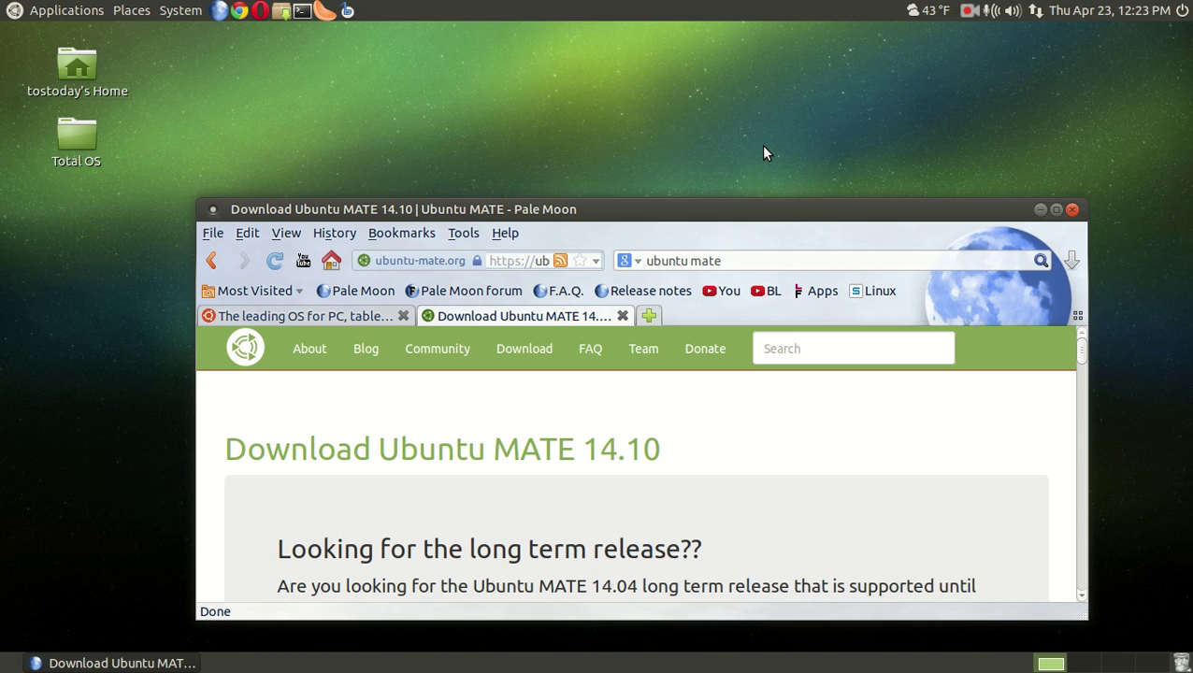
- Minimize Pale Moon to reveal the empty MATE desktop with its two folders
click(1040, 209)
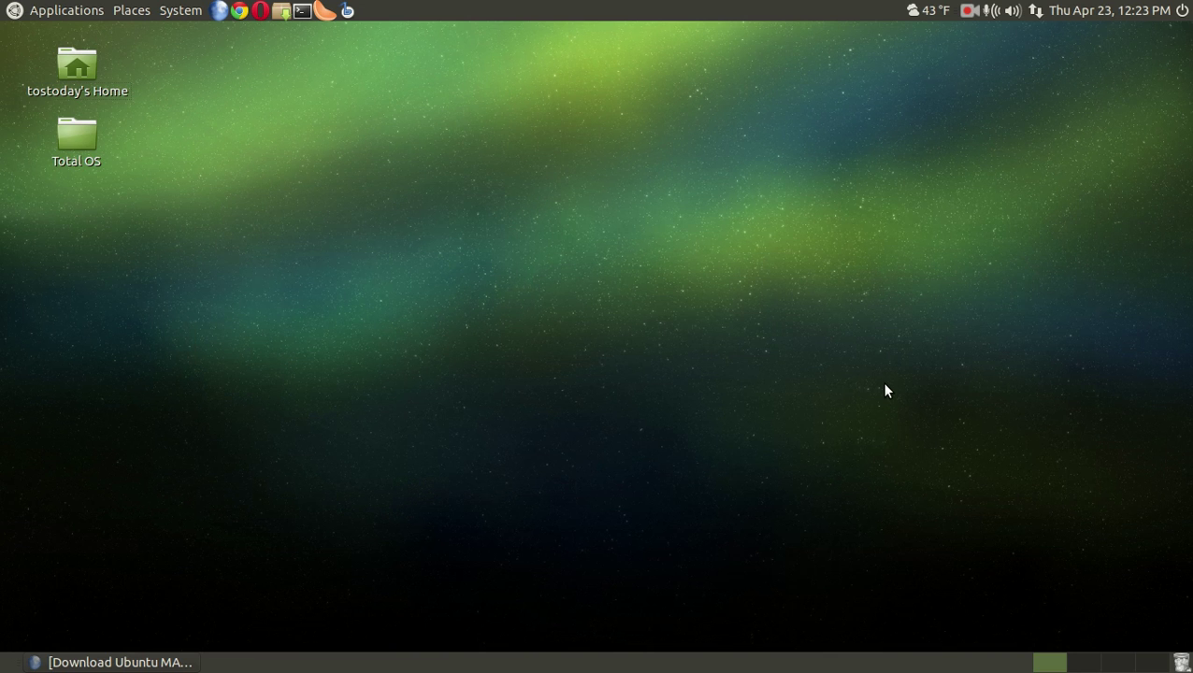